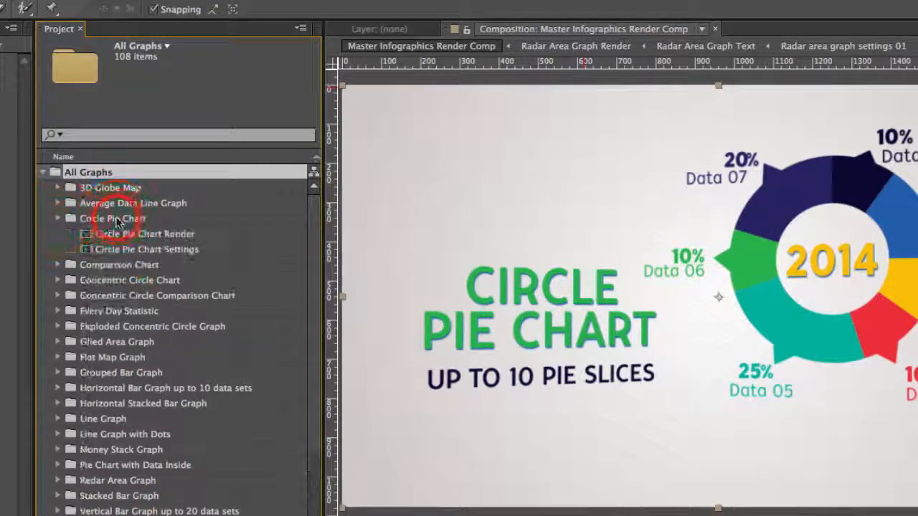
Step: Open the Circle Pie Chart Render composition from the Circle Pie Chart folder and select its Camera 1 layer
left_click(116, 218)
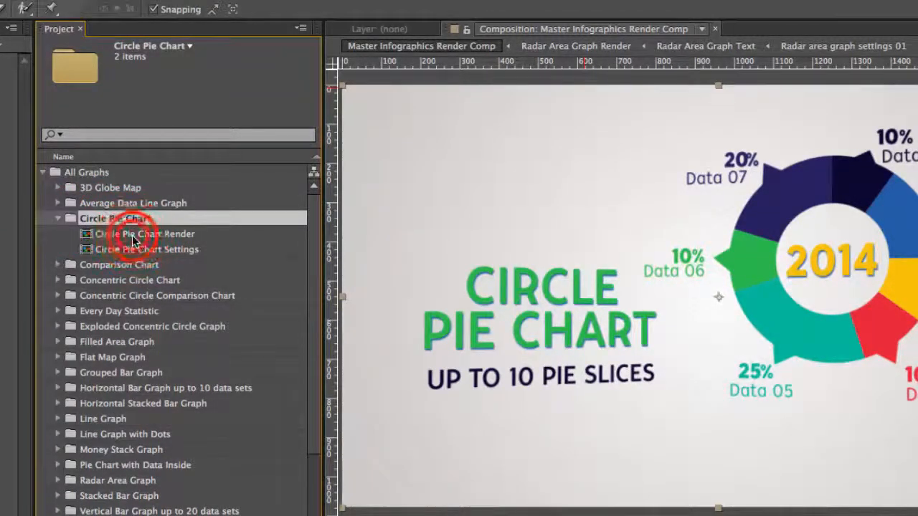
double_click(132, 235)
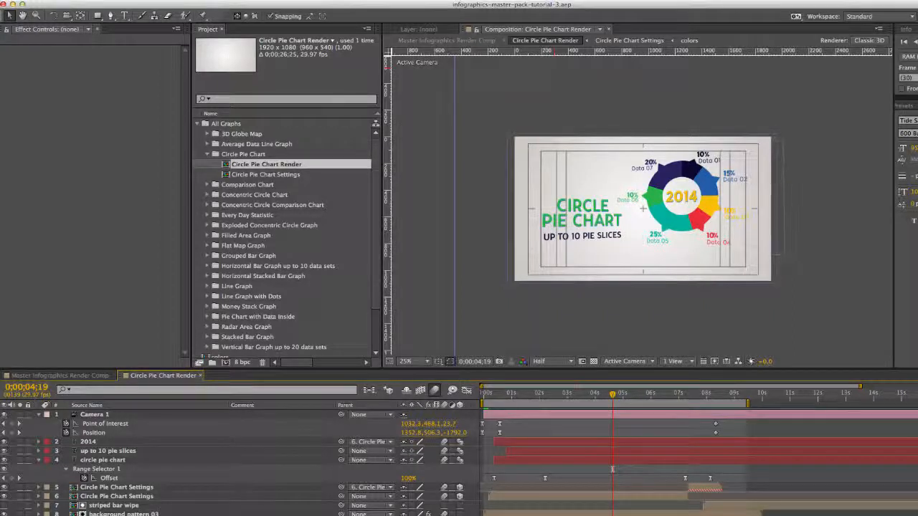
left_click(114, 416)
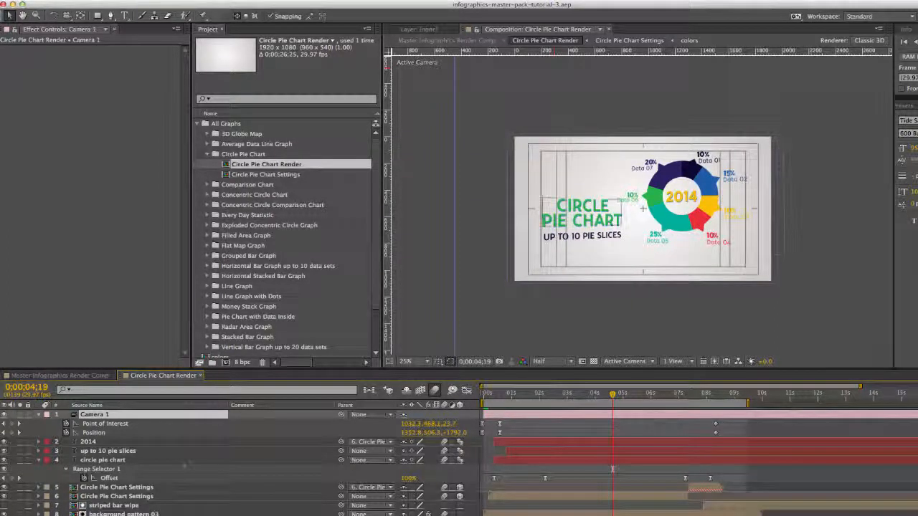
Step: Change the year text in the center of the pie chart to 2008
left_click(89, 443)
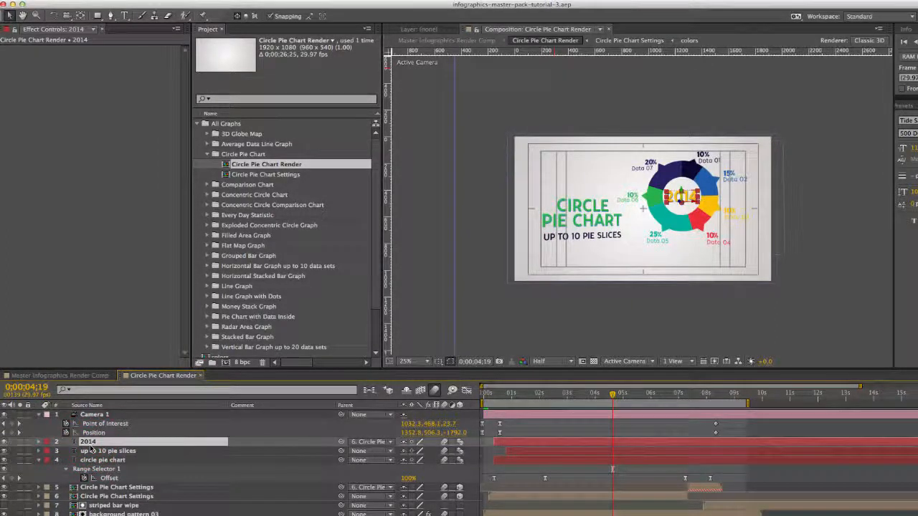
left_click(89, 440)
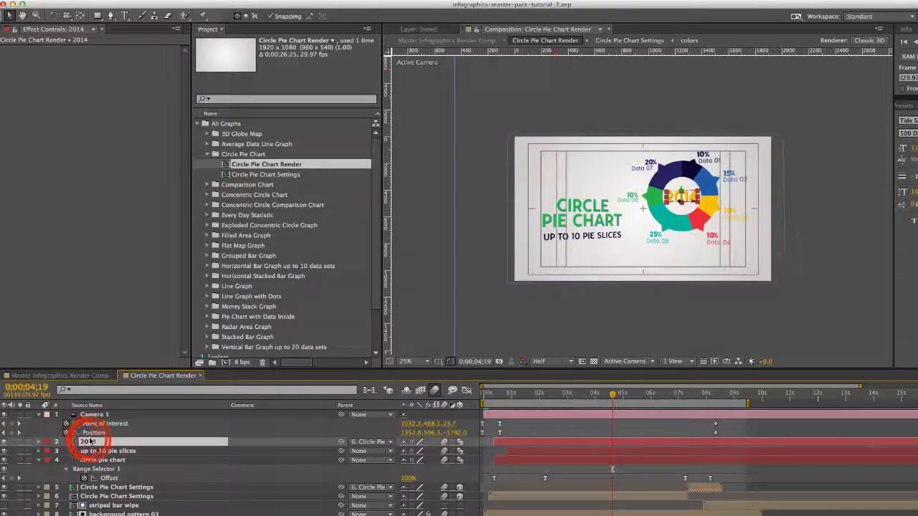
double_click(89, 441)
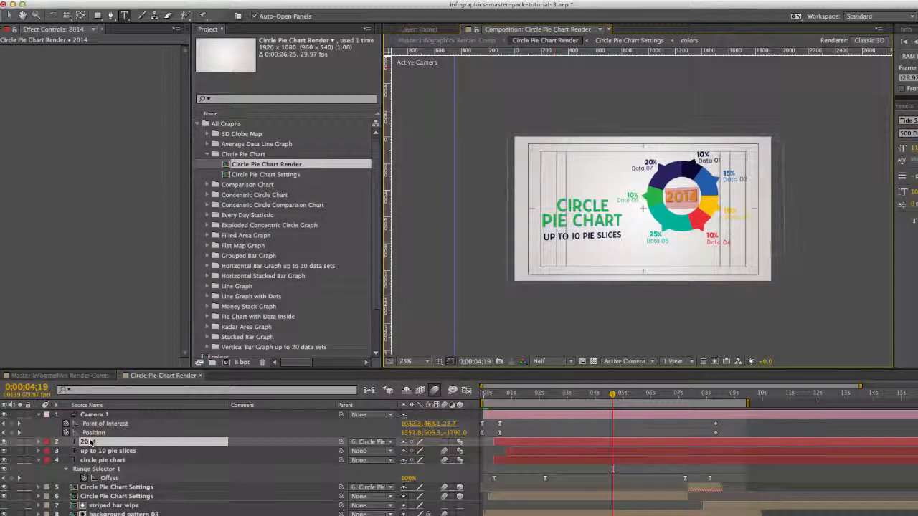
type("2008")
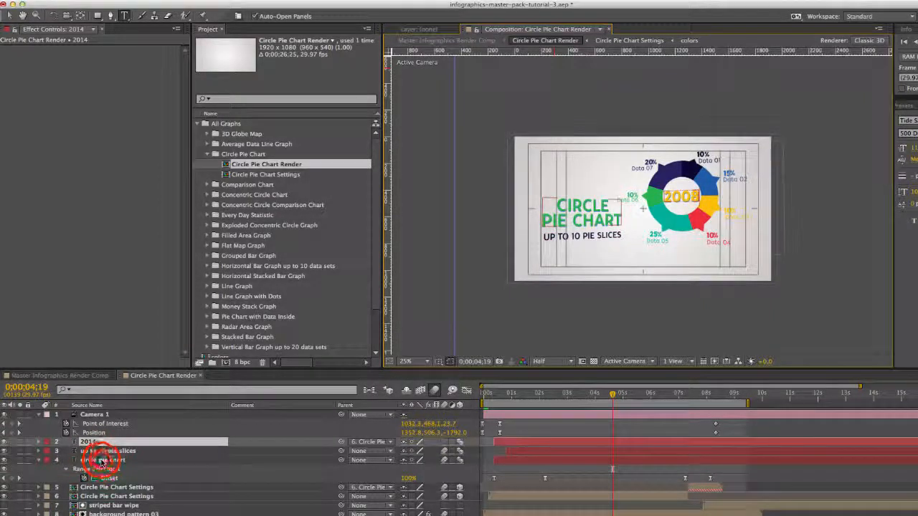
Step: Replace the circle pie chart heading text with "main title" split over two lines
left_click(102, 459)
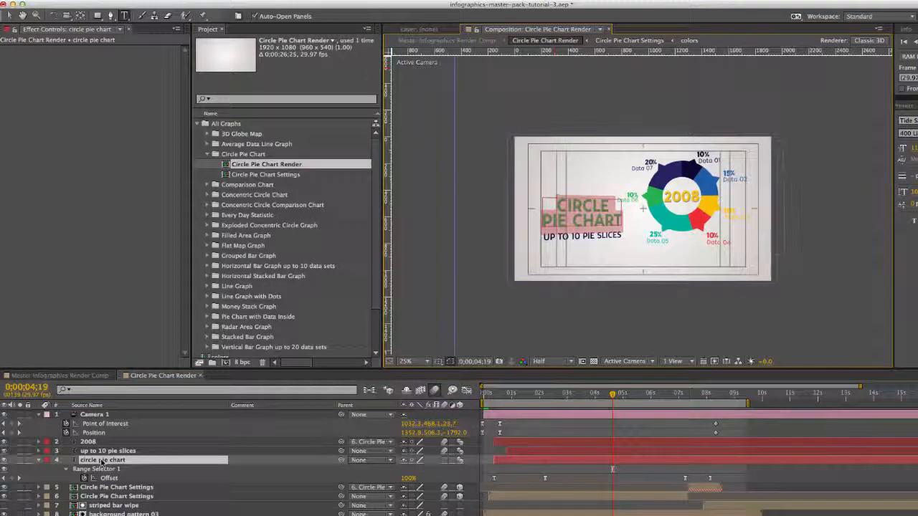
type("main")
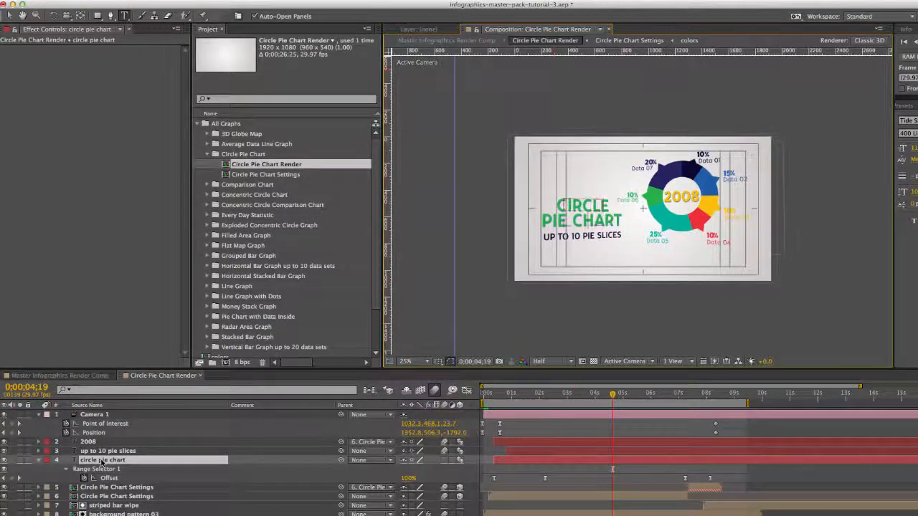
key("Return")
type("title")
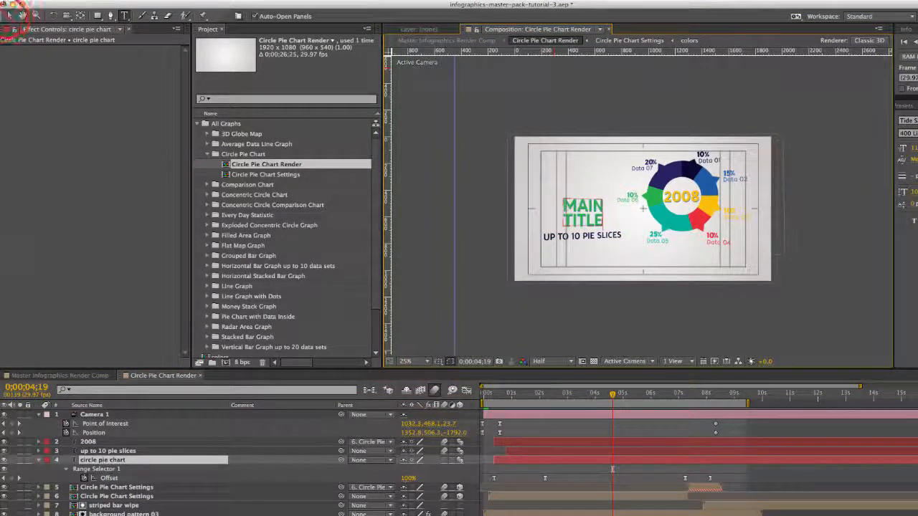
left_click(9, 15)
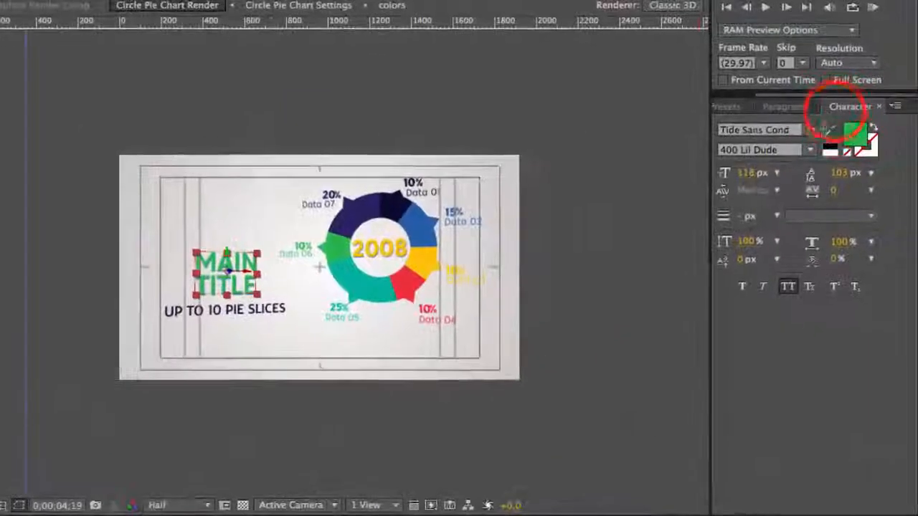
Step: Turn All Caps off and back on for the main title text
left_click(836, 112)
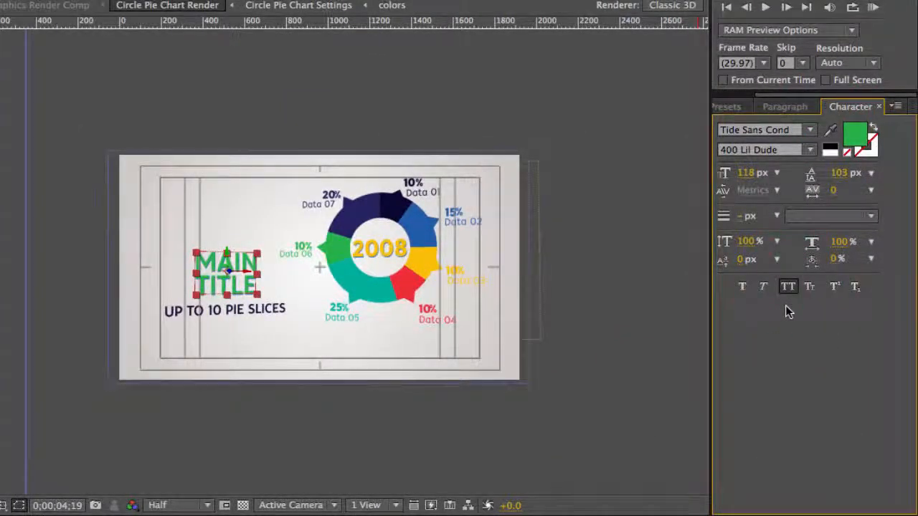
left_click(787, 287)
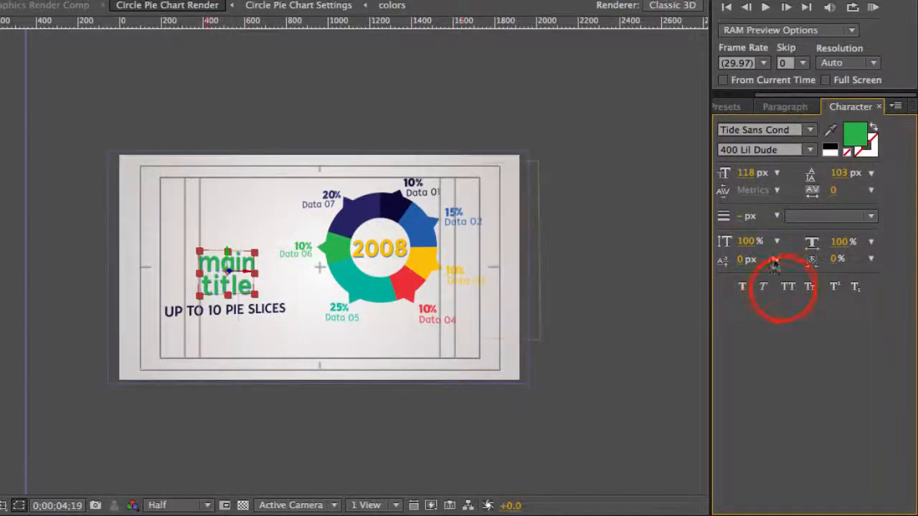
left_click(787, 286)
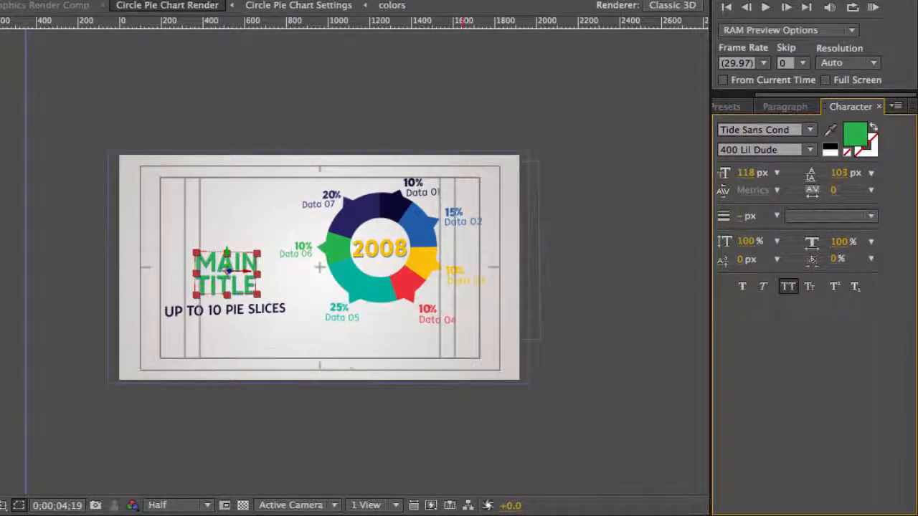
Step: Move the current time to 0;00;06;20 and inspect the keyframes of the three text layers
left_click(220, 515)
left_click(220, 515)
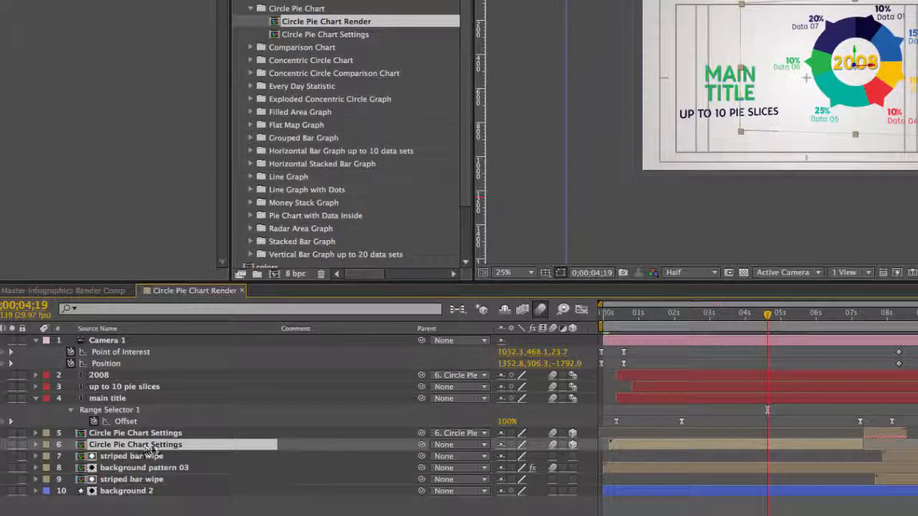
left_click(808, 316)
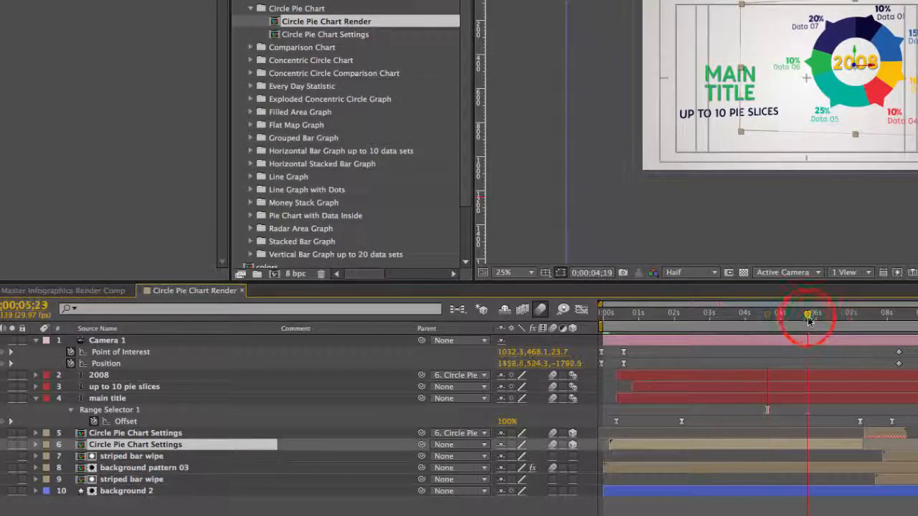
left_click_drag(808, 321, 870, 325)
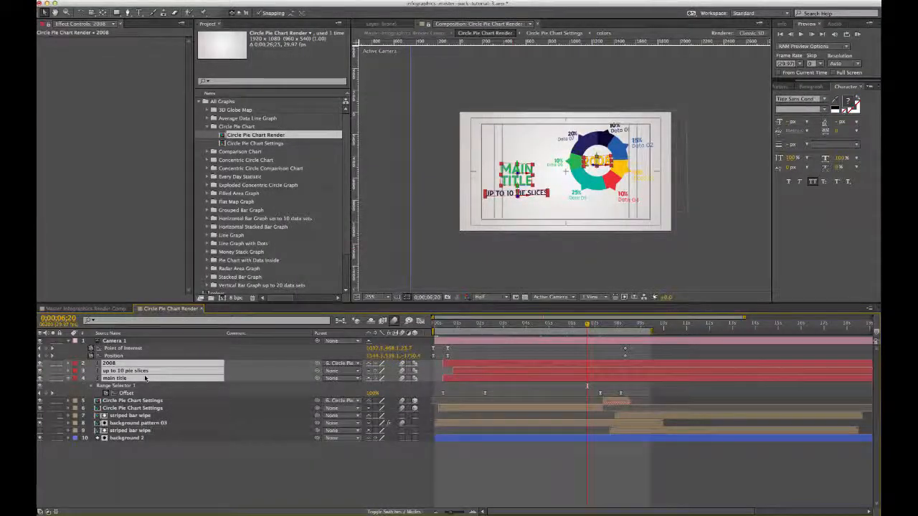
key("u")
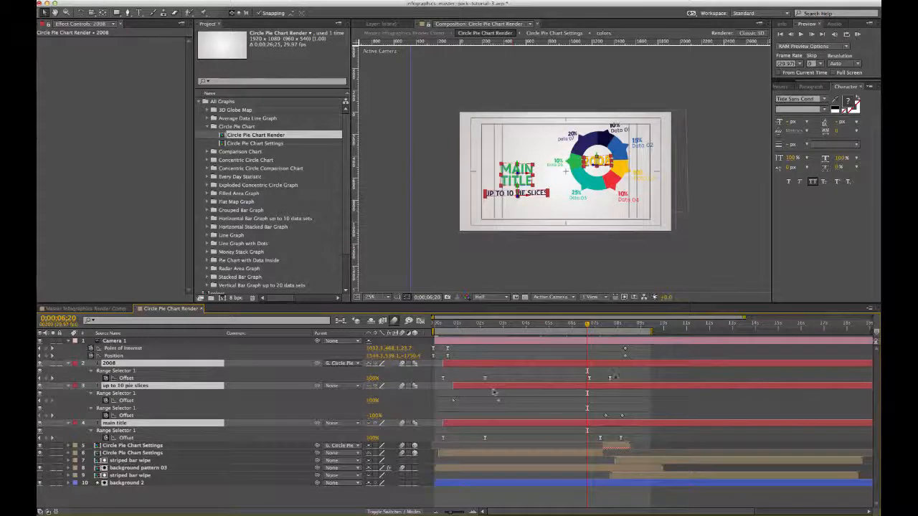
key("u")
Step: Open the nested Circle Pie Chart Settings composition from its layer in the render composition
left_click(134, 441)
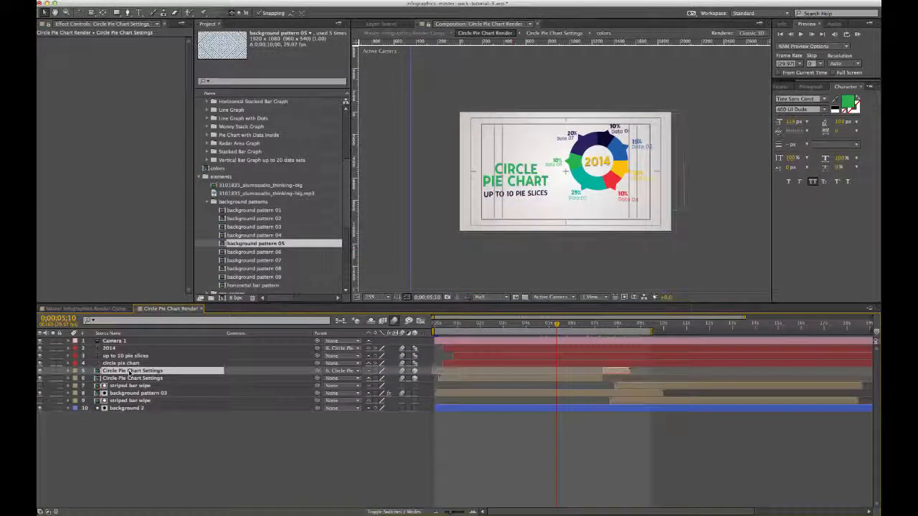
double_click(129, 372)
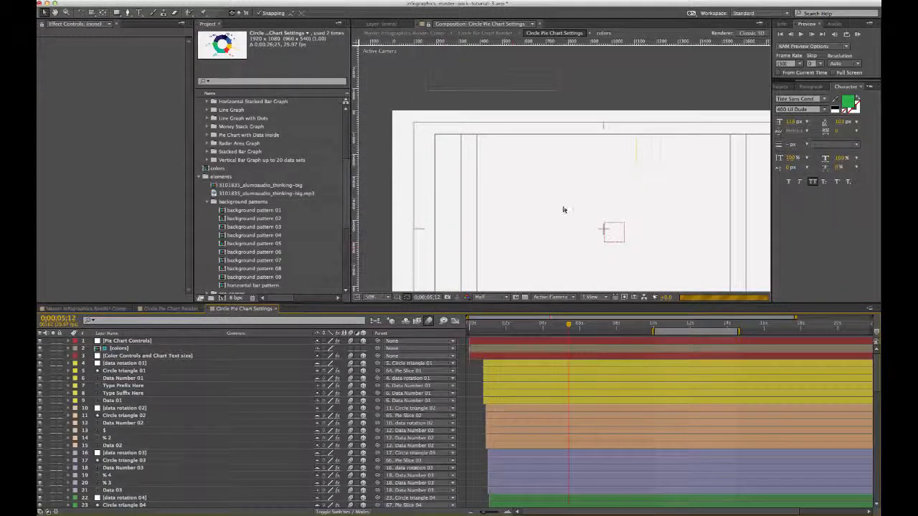
left_click(593, 227)
left_click_drag(593, 226, 554, 169)
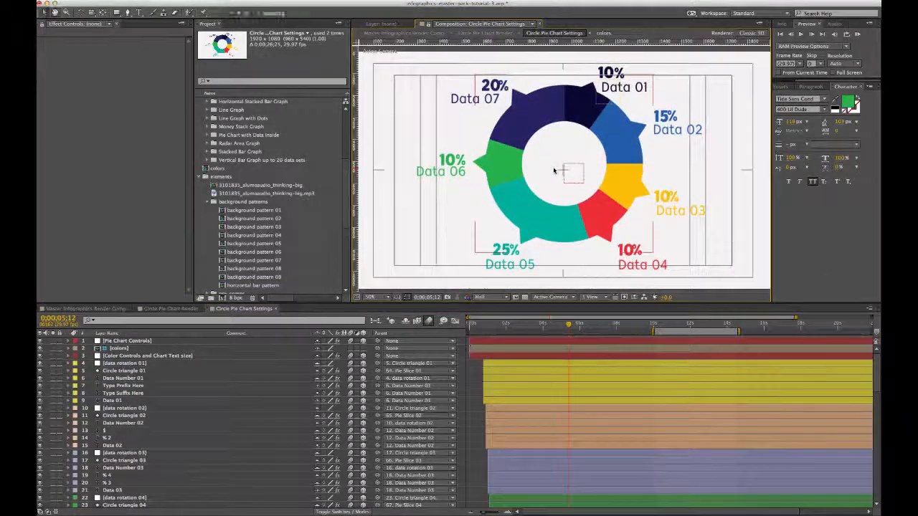
Step: Select the Pie Chart Controls layer and expand its Suffix effect settings
left_click(117, 342)
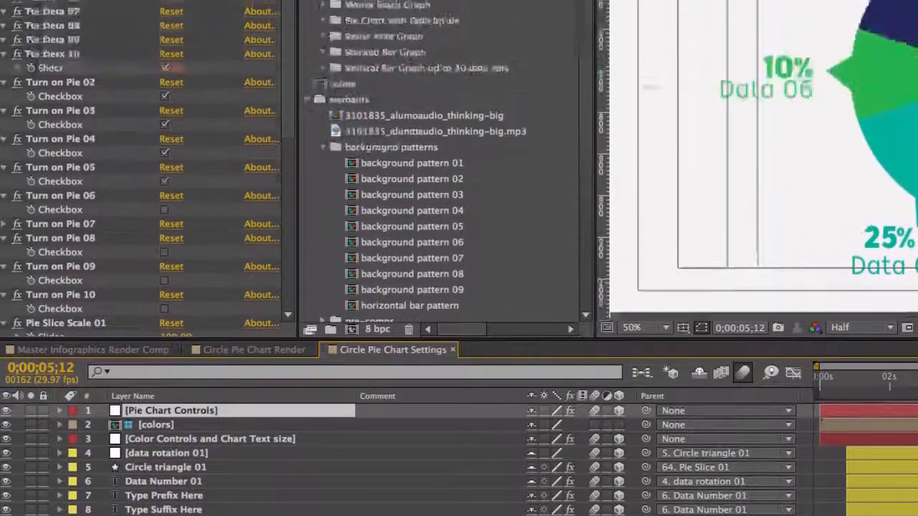
left_click(47, 77)
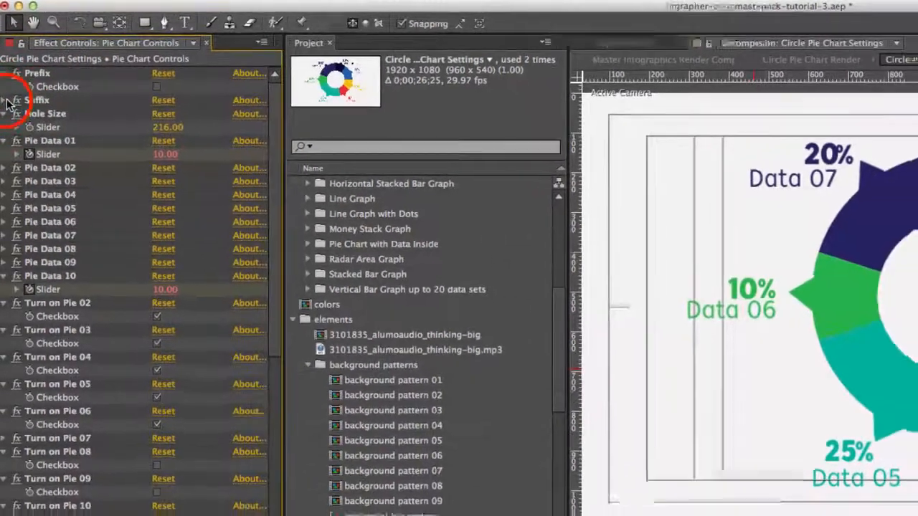
left_click(7, 104)
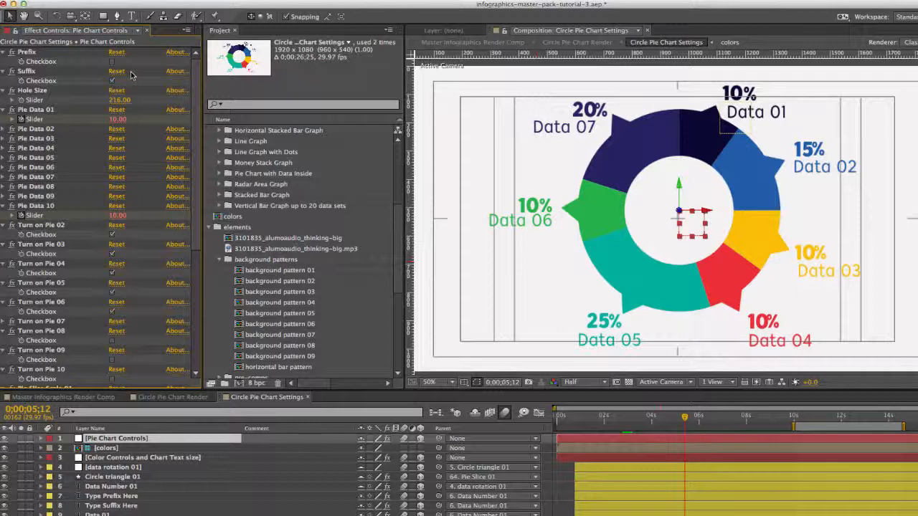
Step: Switch the Suffix checkbox off and back on in the Pie Chart Controls effects
left_click(112, 81)
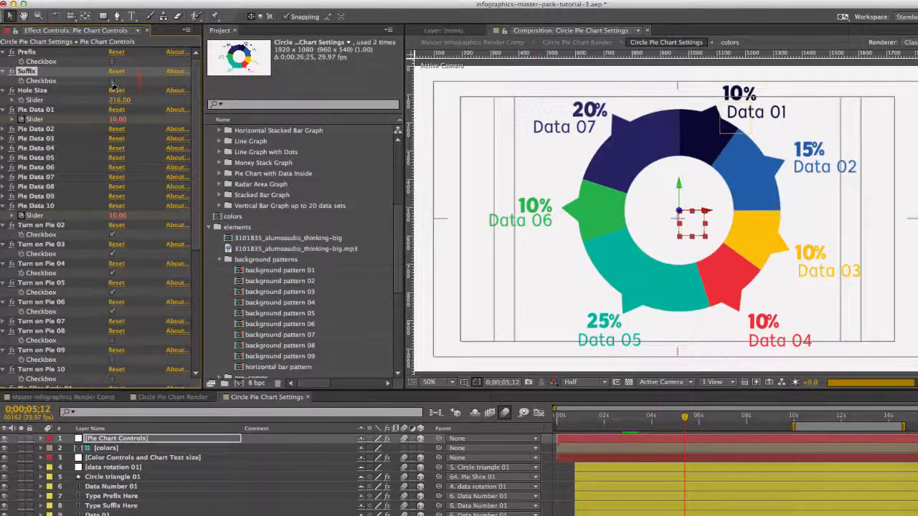
left_click(112, 83)
left_click(112, 81)
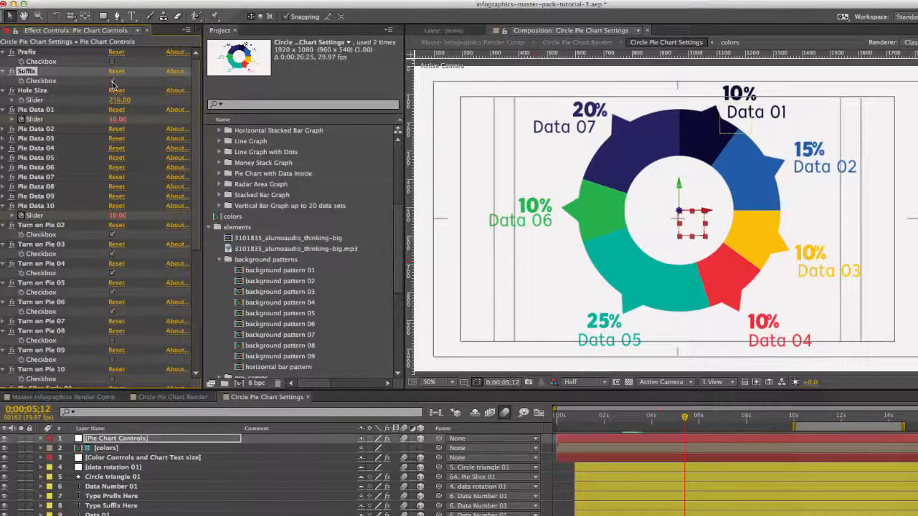
Step: Adjust the pie chart's Hole Size slider, trying a smaller hole before setting it to 247
left_click(32, 90)
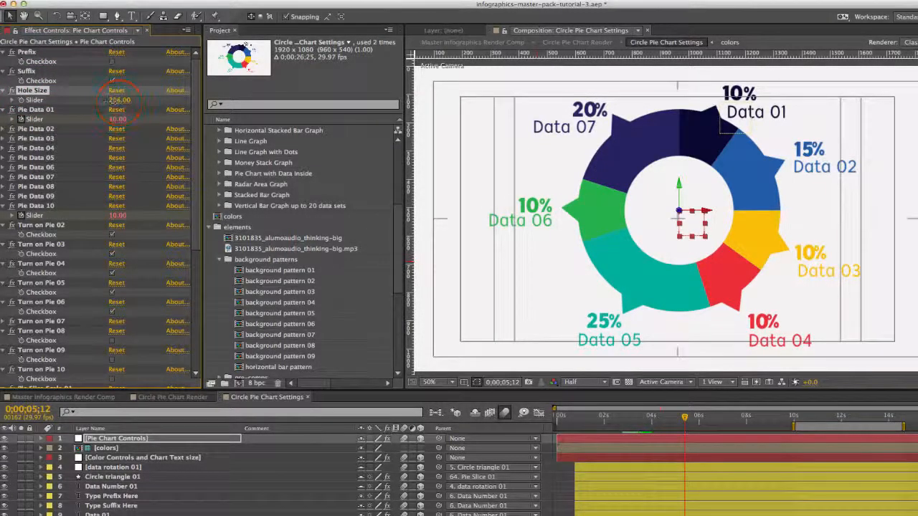
left_click_drag(115, 102, 96, 101)
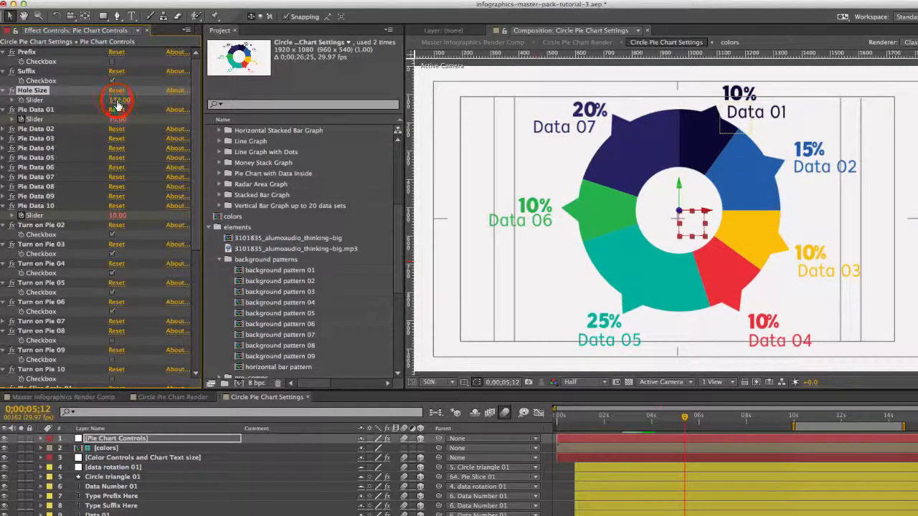
left_click_drag(119, 100, 161, 102)
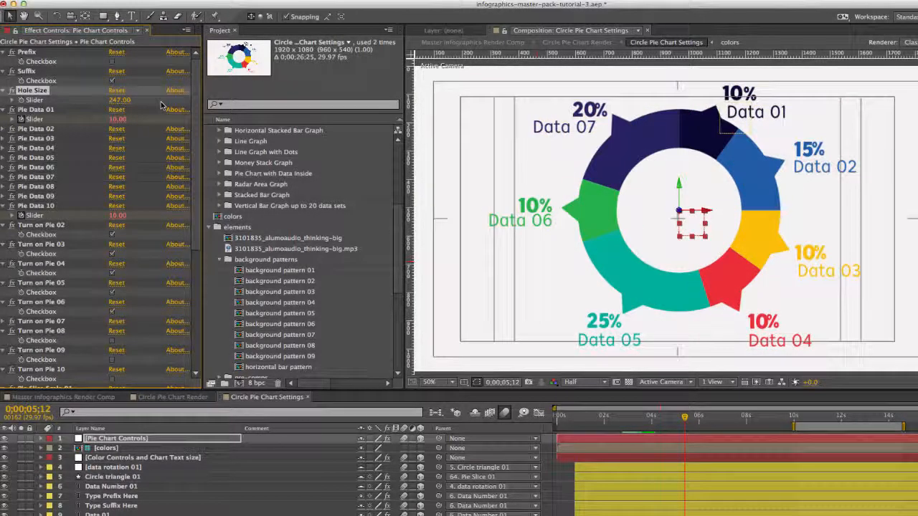
Step: Reveal the Pie Chart Controls layer's keyframes and set the second Pie Data 01 Slider keyframe to 5
left_click(38, 110)
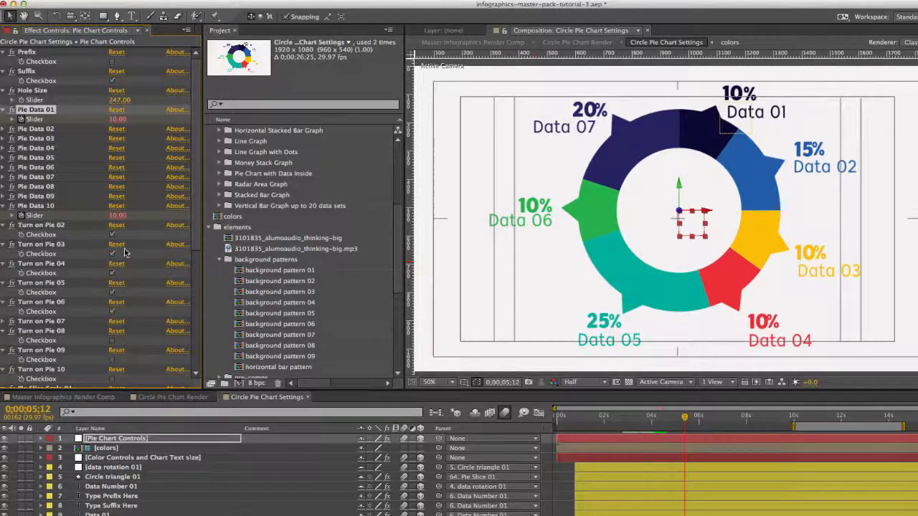
left_click(130, 439)
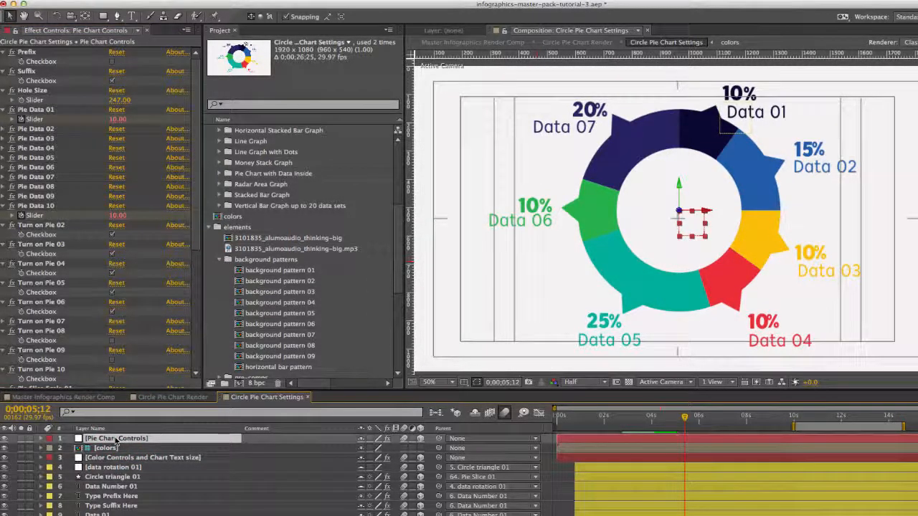
key("u")
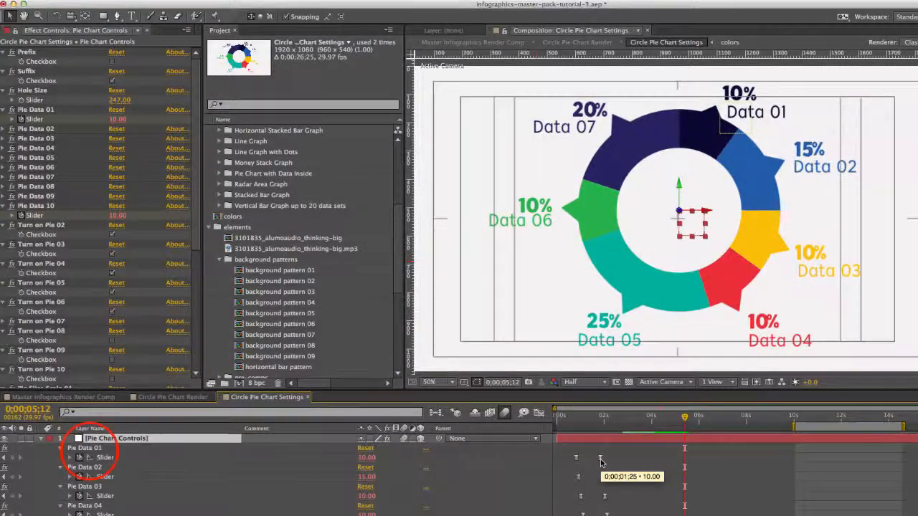
left_click(85, 447)
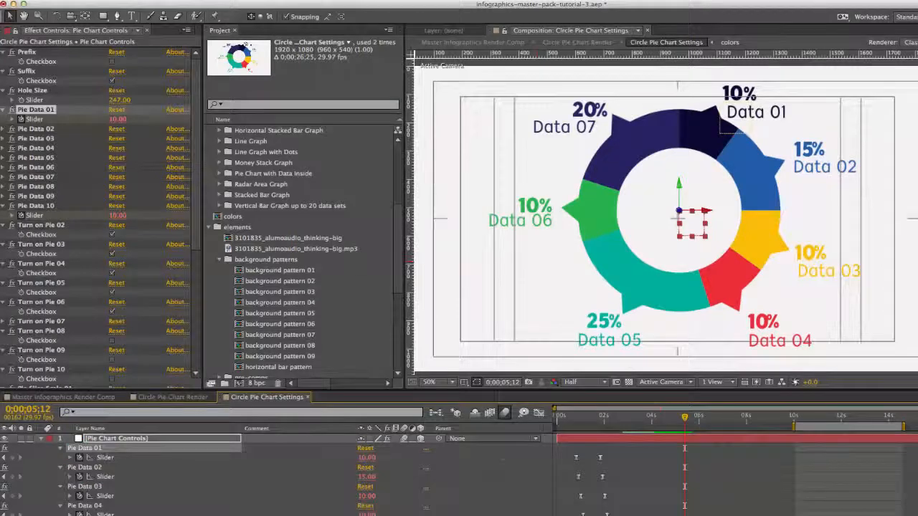
left_click(601, 460)
double_click(601, 459)
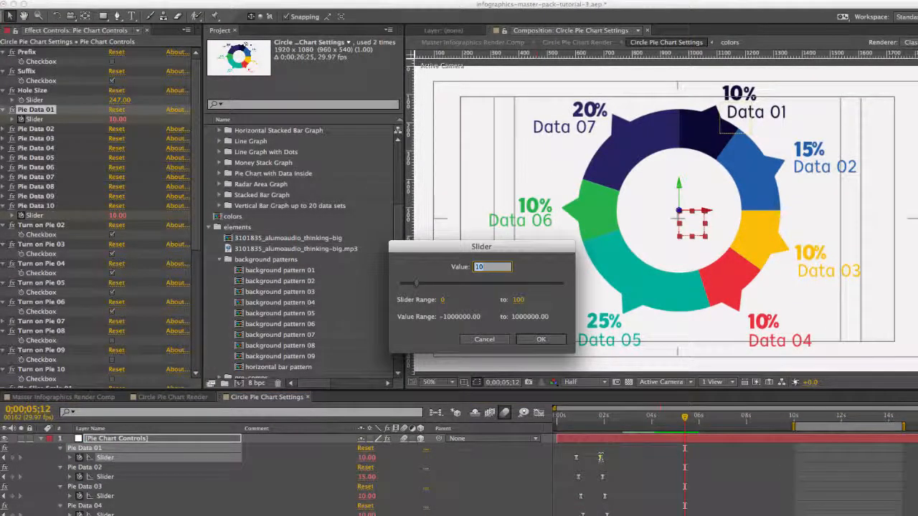
key("Return")
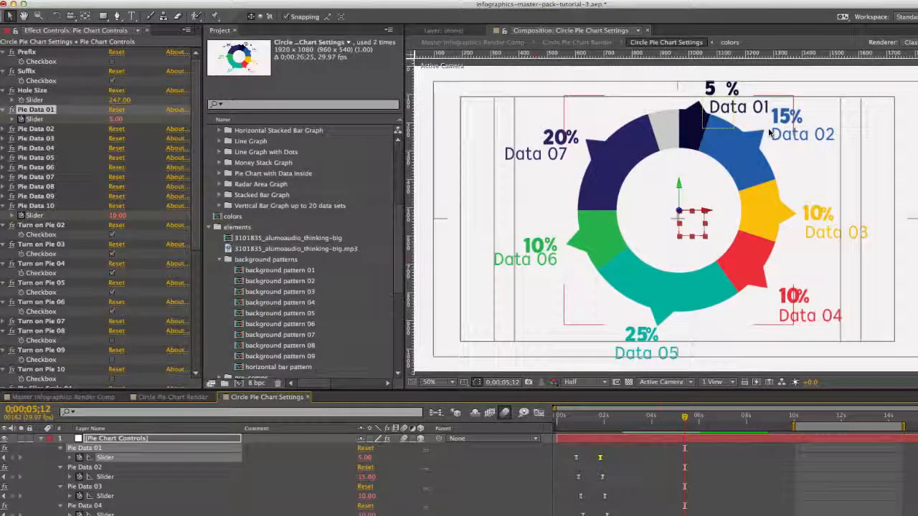
Step: Select the Color Controls and Chart Text size layer and try a Data Number and Text Size of 58 before restoring 80
left_click(41, 438)
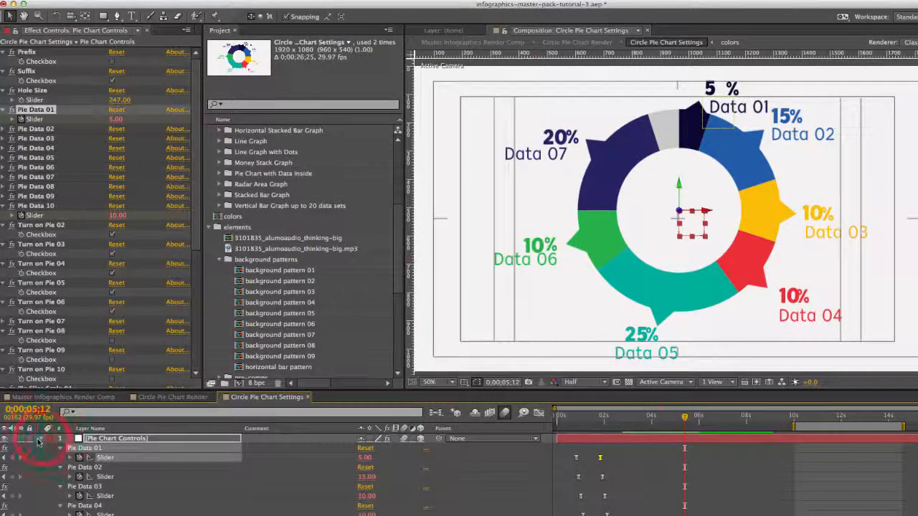
left_click(101, 457)
left_click(56, 72)
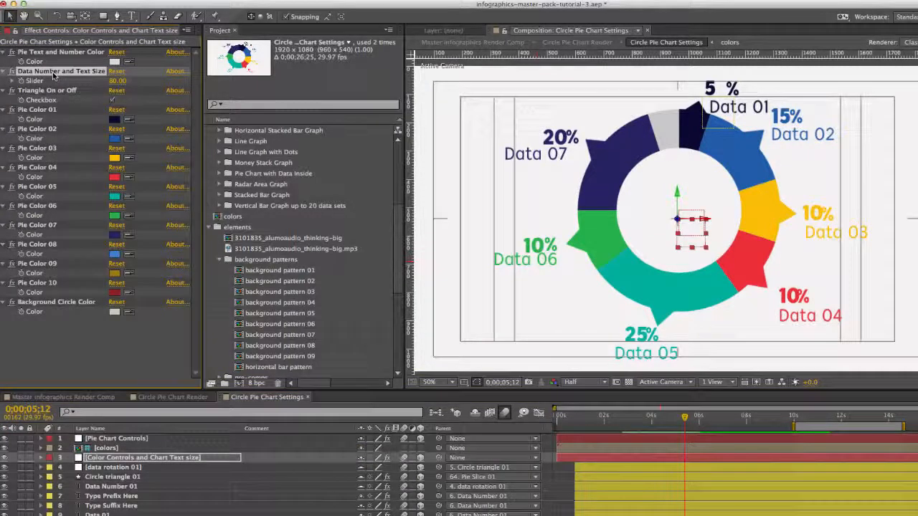
mouse_move(104, 81)
left_mouse_down()
mouse_move(88, 83)
mouse_move(95, 86)
left_mouse_up()
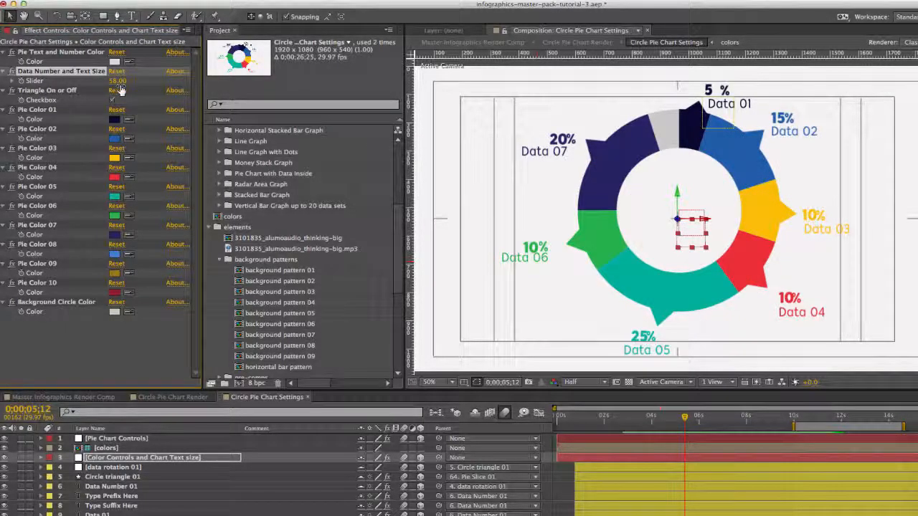
left_click_drag(121, 89, 141, 89)
Step: Switch the Triangle On or Off checkbox off and back on for the chart's slice pointers
left_click(72, 92)
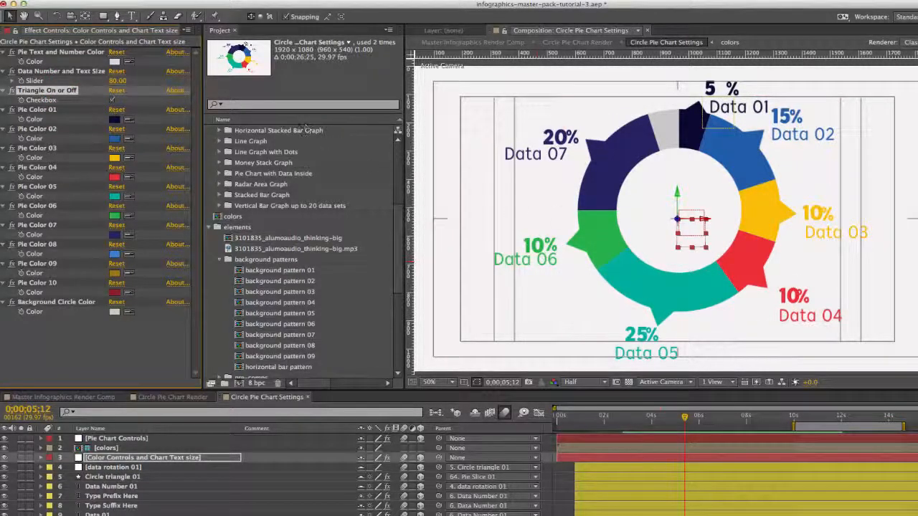
left_click(112, 102)
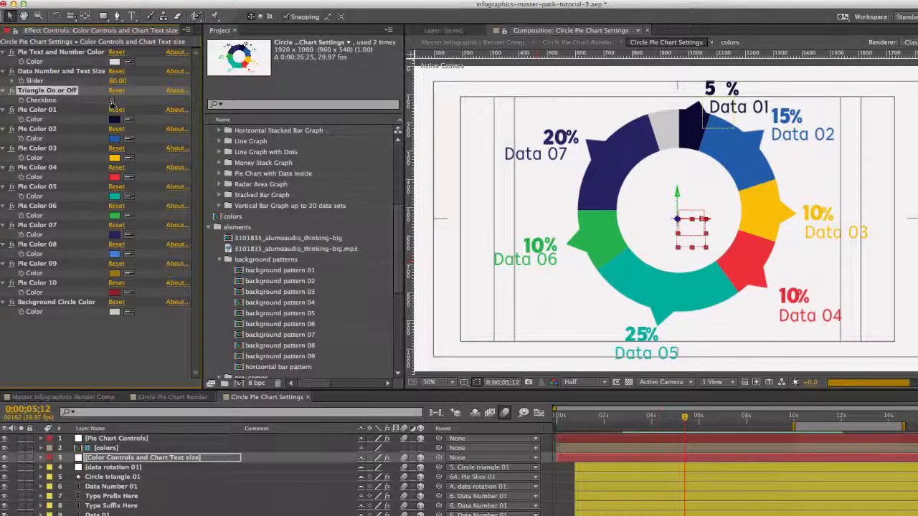
left_click(112, 102)
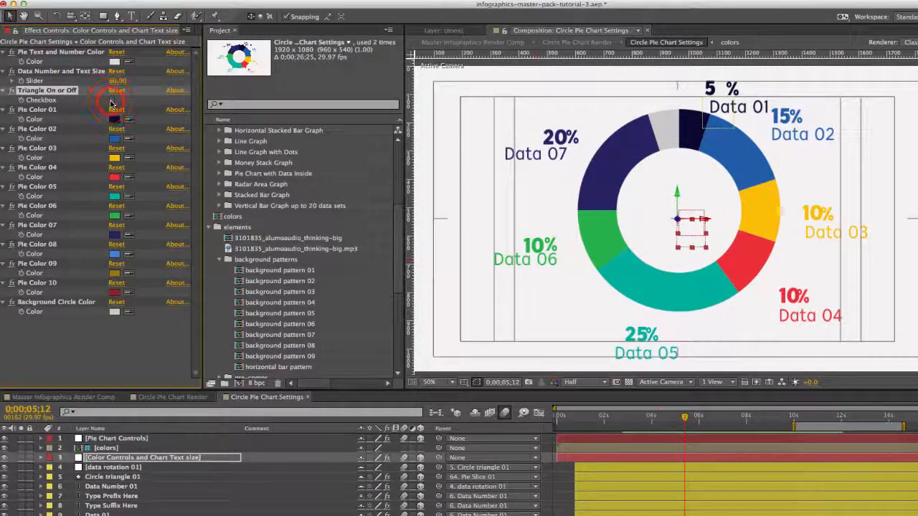
left_click(111, 102)
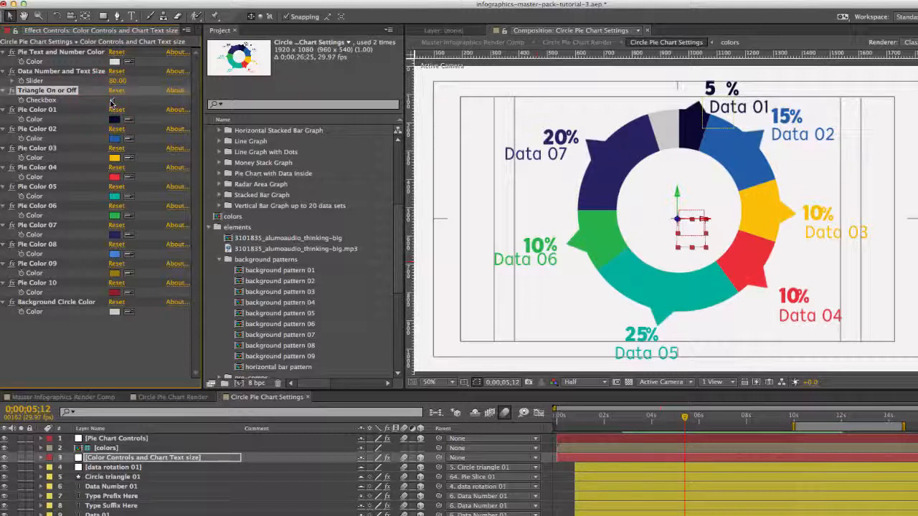
Step: Try a brighter navy blue for Pie Color 01
left_click(39, 110)
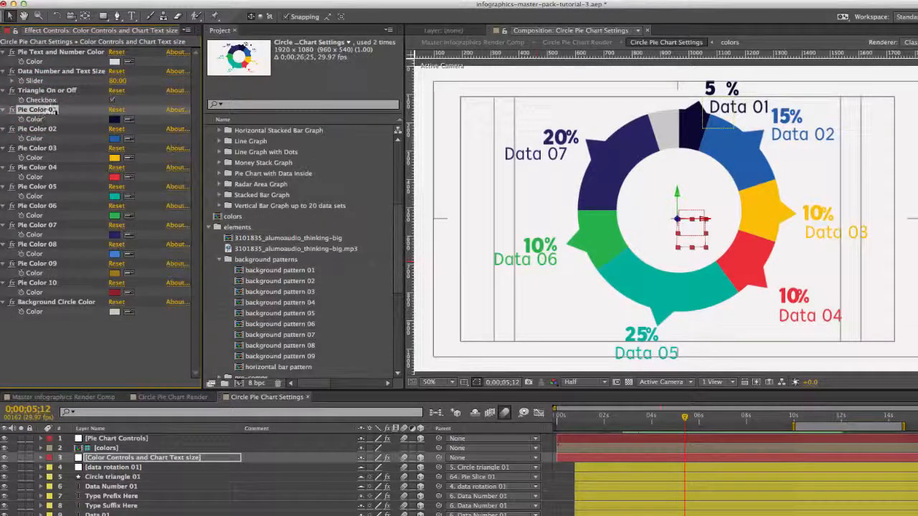
left_click(115, 119)
left_click(190, 165)
left_click(351, 157)
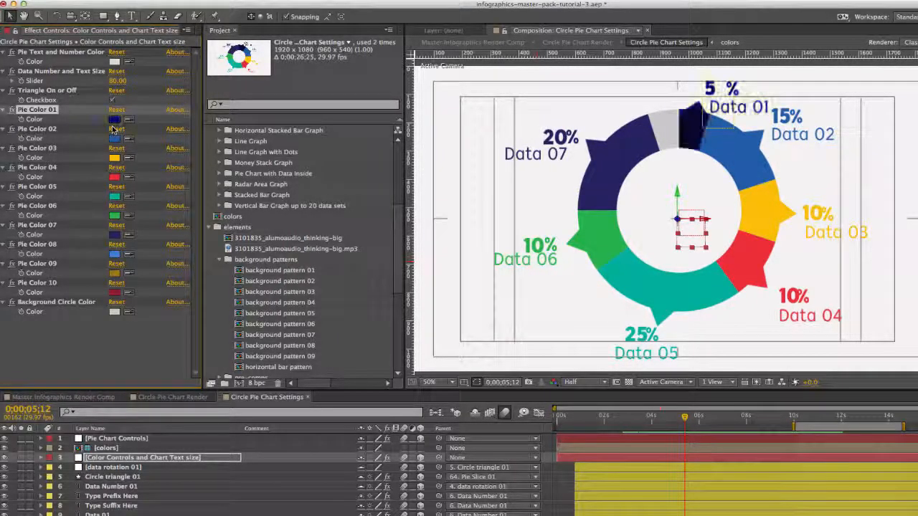
Step: Try a dark red Background Circle Color and undo the change
left_click(83, 300)
left_click(63, 302)
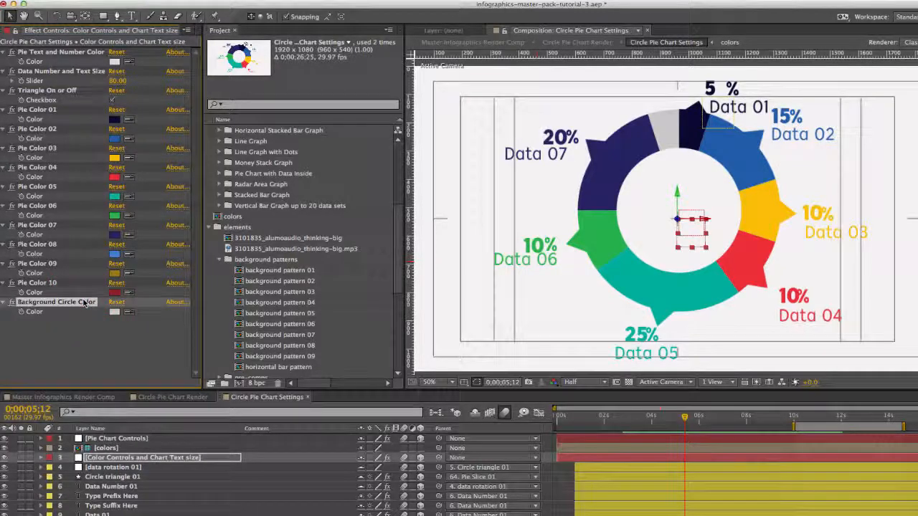
left_click(115, 310)
left_click(190, 225)
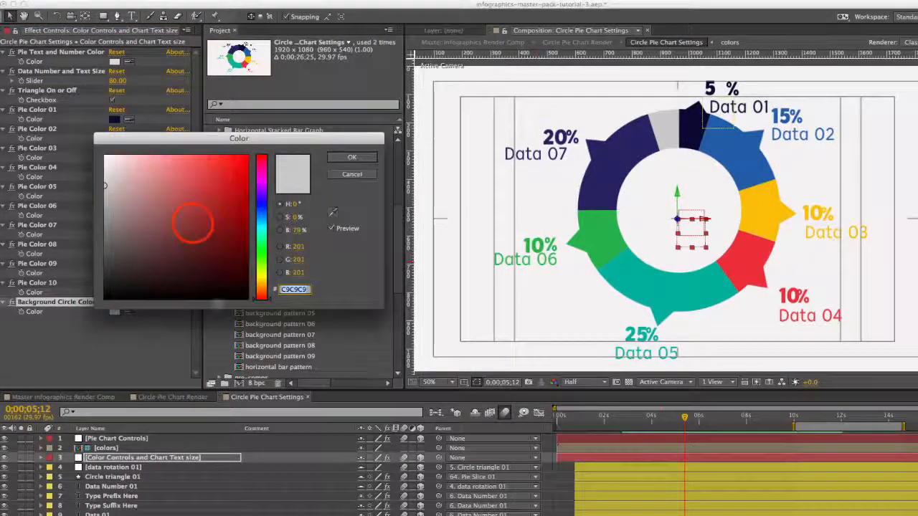
left_click(352, 157)
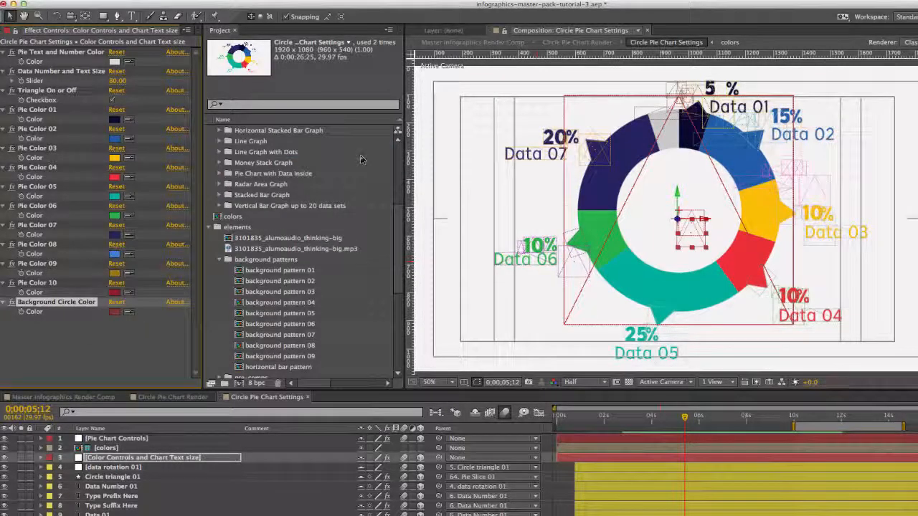
key("super+z")
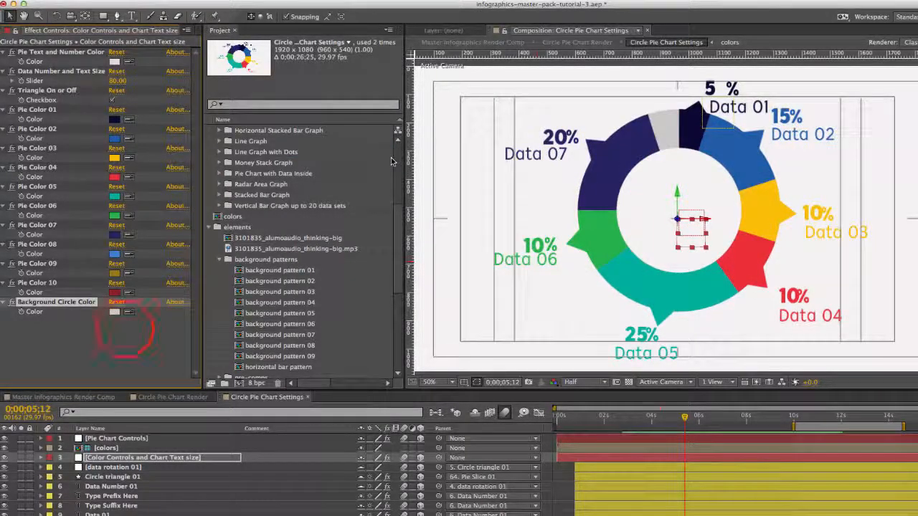
left_click(125, 328)
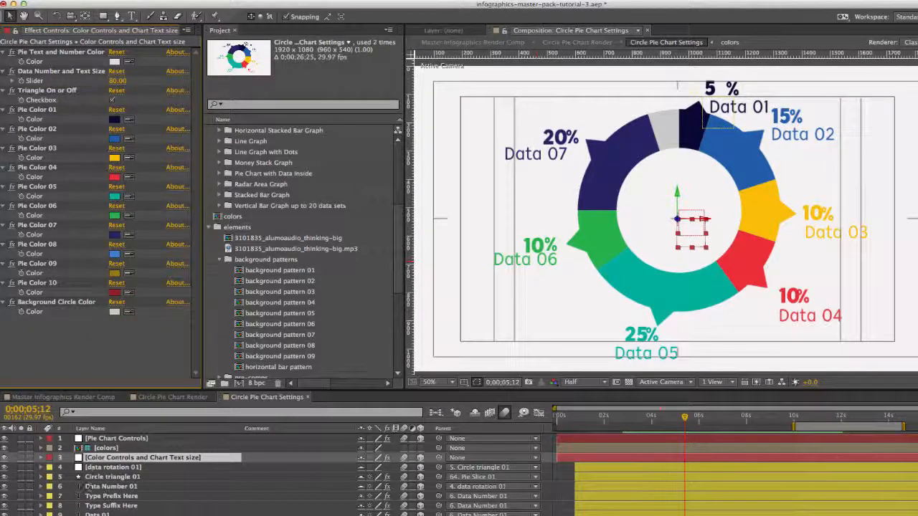
Step: Select the Turn on Pie 07 through 10 effects of the Pie Chart Controls layer together, enable their slices and switch all four off
left_click(106, 439)
left_click(107, 439)
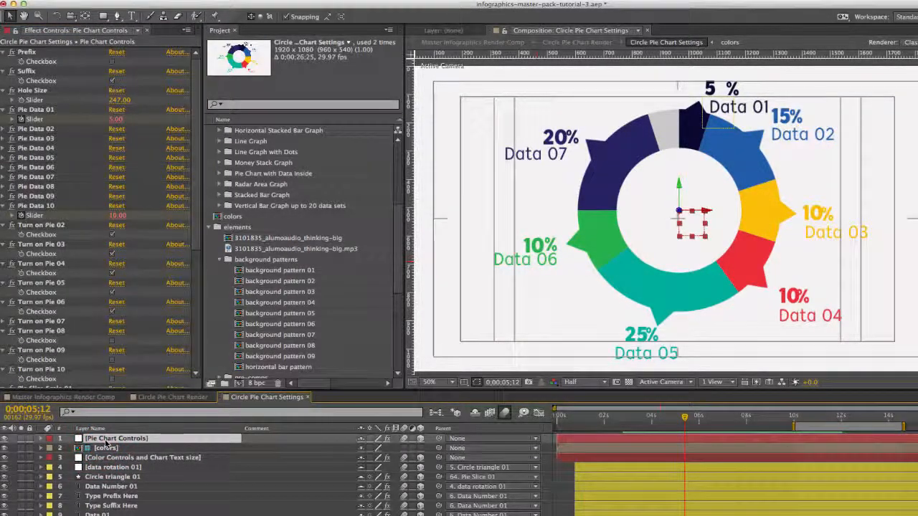
left_click(190, 167)
left_click_drag(193, 167, 194, 227)
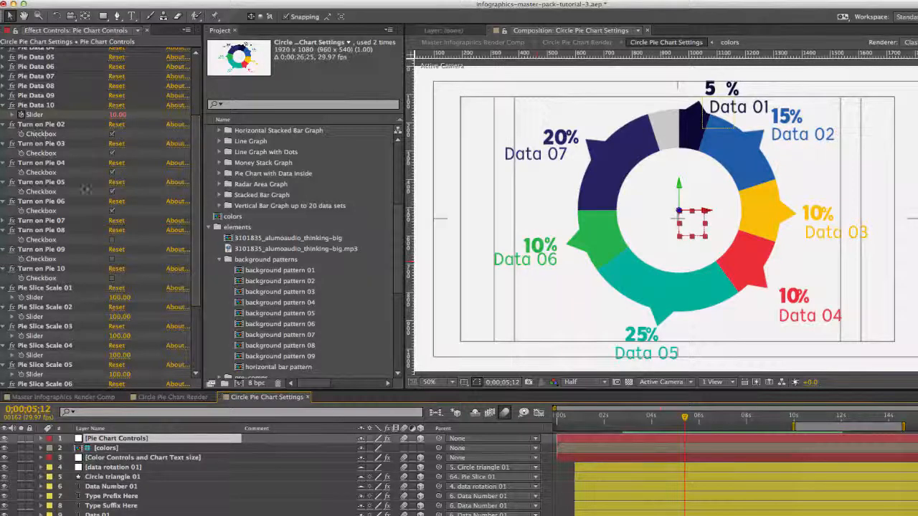
left_click(57, 220)
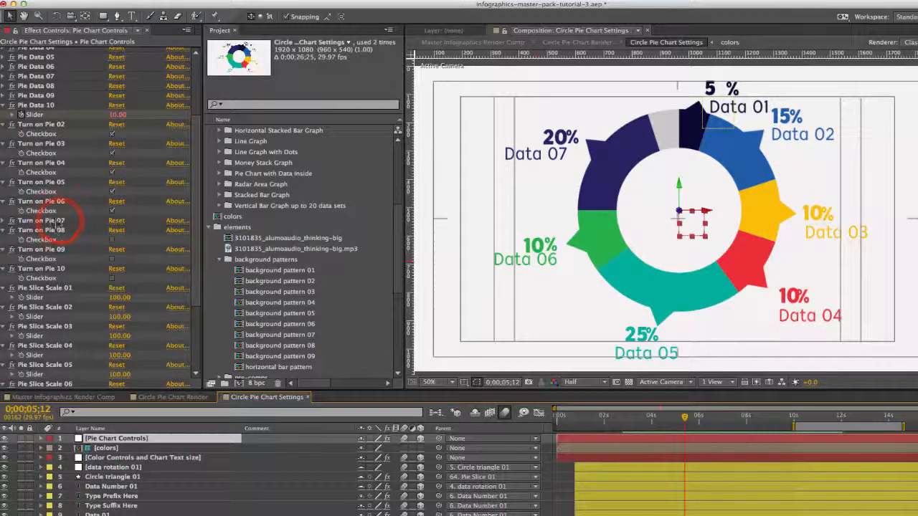
left_click(55, 271, "shift")
left_click(112, 262)
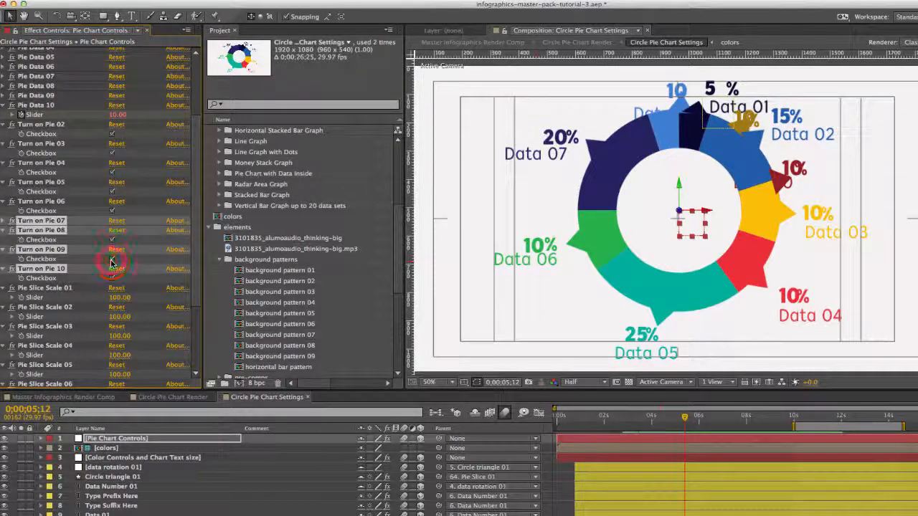
left_click(111, 259)
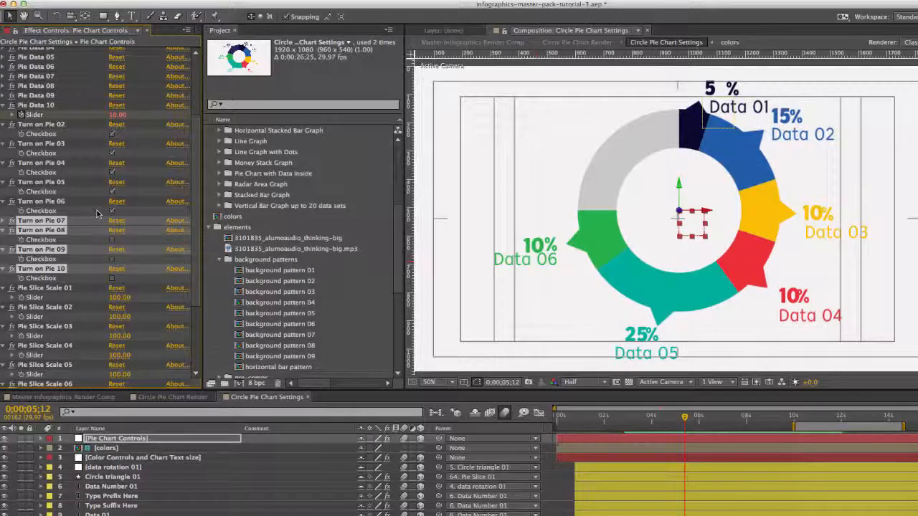
Step: Enlarge the first two slices by setting Pie Slice Scale 01 to 118 and Pie Slice Scale 02 to 113
left_click_drag(195, 246, 192, 281)
left_click(32, 241)
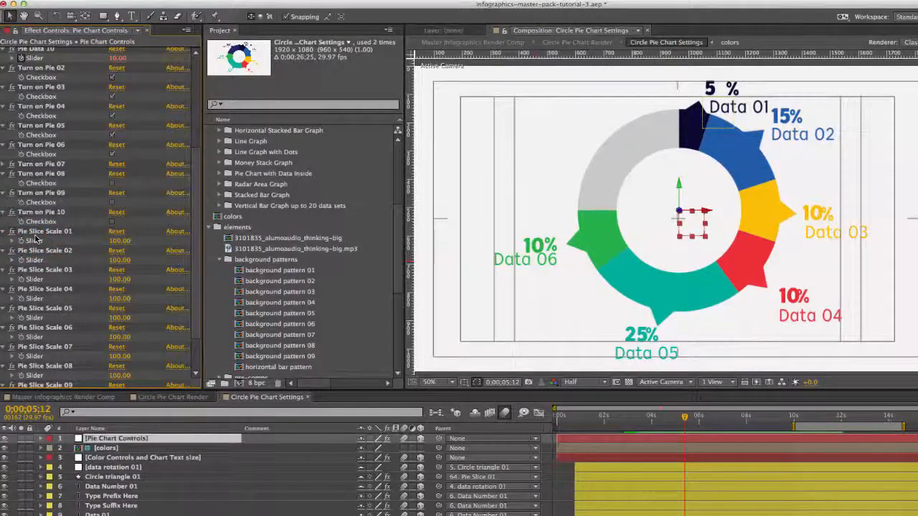
left_click(33, 232)
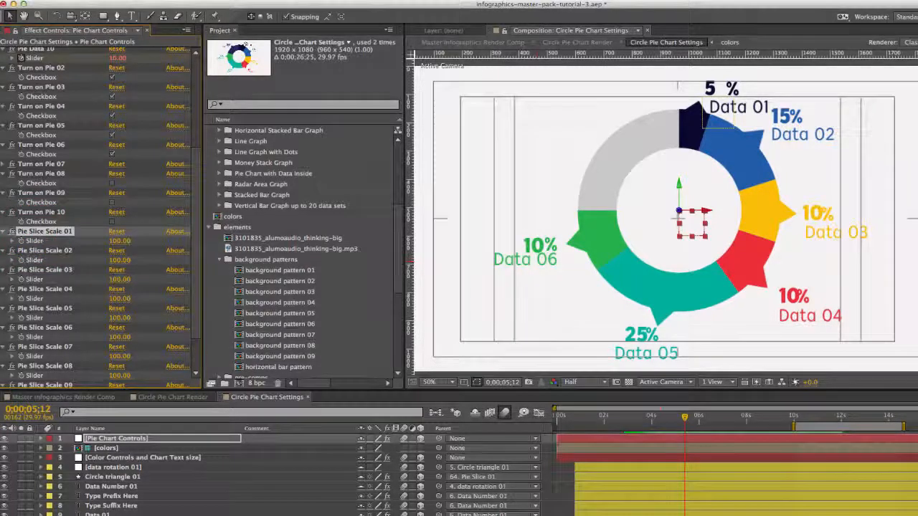
left_click(119, 241)
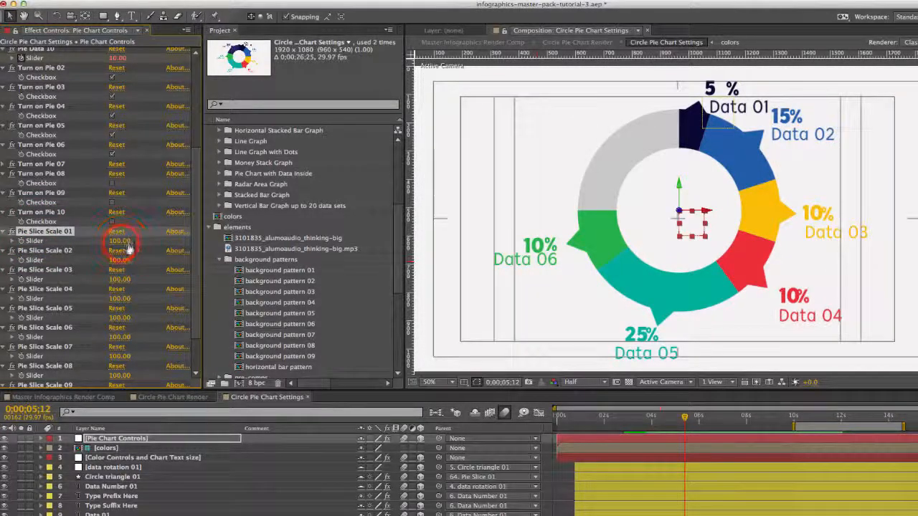
left_click_drag(120, 241, 127, 266)
left_click(116, 259)
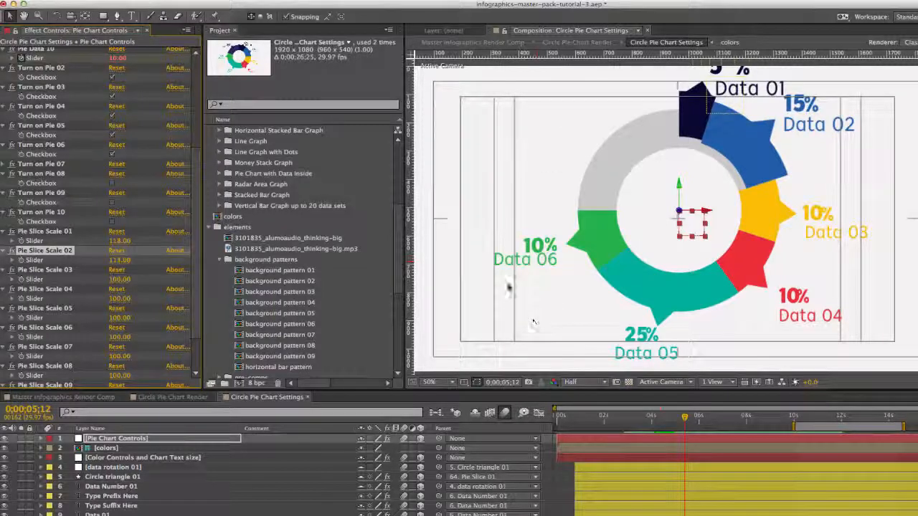
Step: Open the composition settings of the Circle Pie Chart Settings composition
right_click(284, 399)
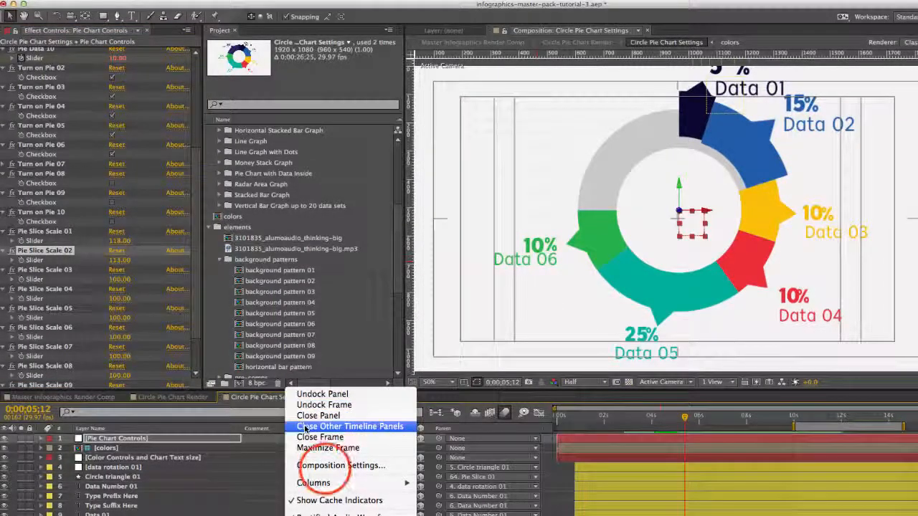
left_click(325, 467)
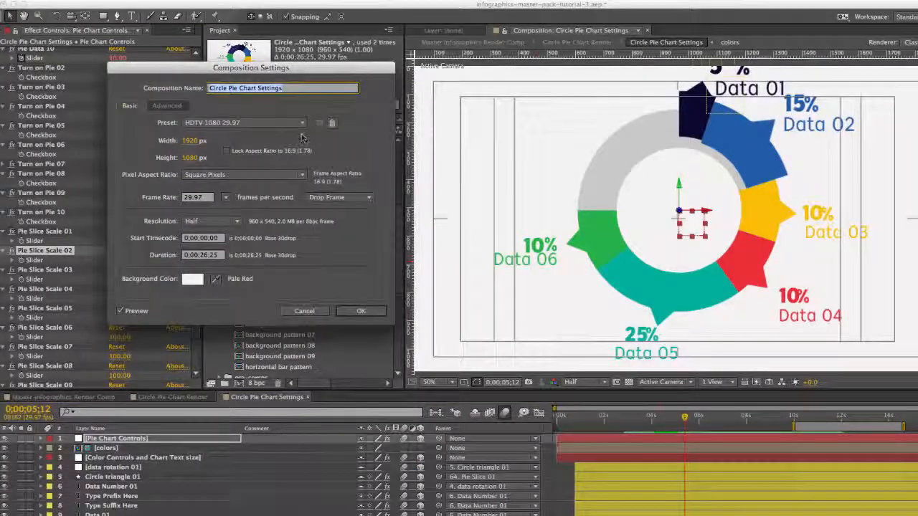